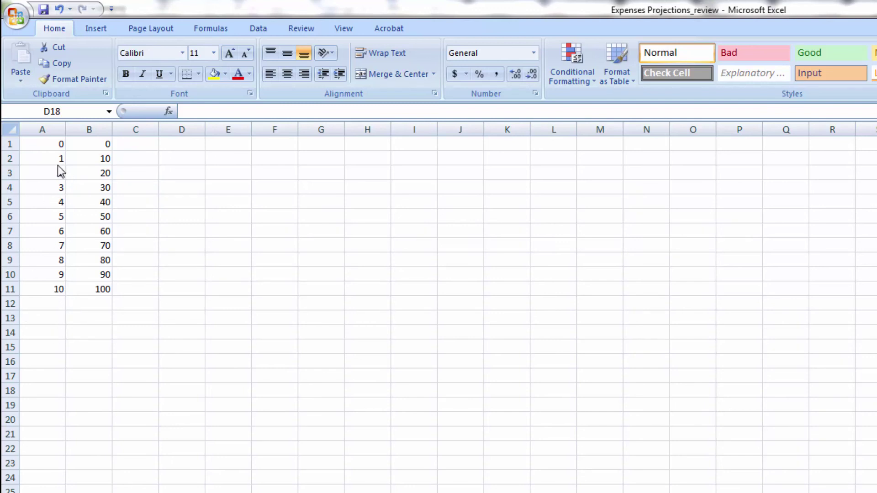
# Step: Insert a smooth-lined scatter chart without markers from A1:B11 and place it beside the data, starting around column E, row 6
pyautogui.moveTo(46, 146); pyautogui.dragTo(106, 291)
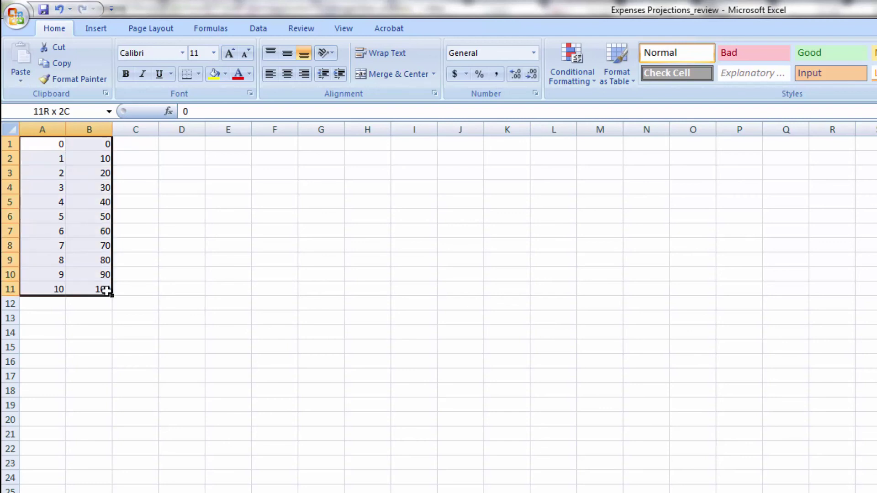
pyautogui.click(94, 31)
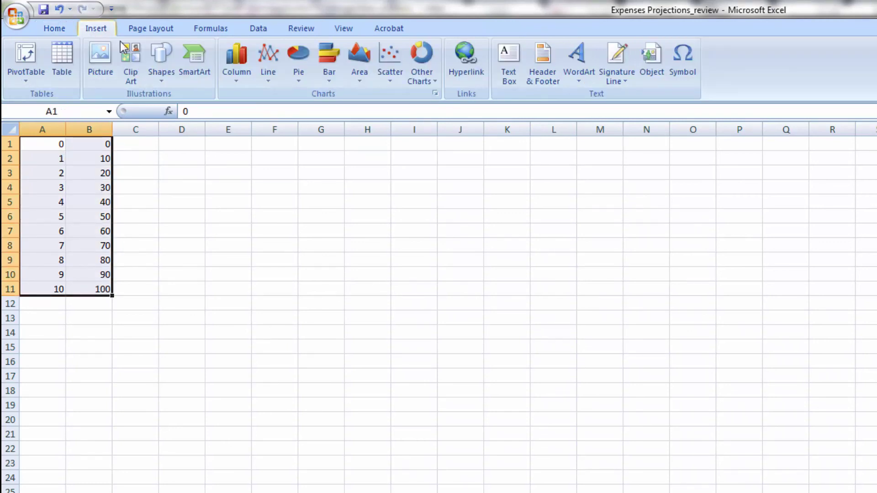
pyautogui.click(392, 73)
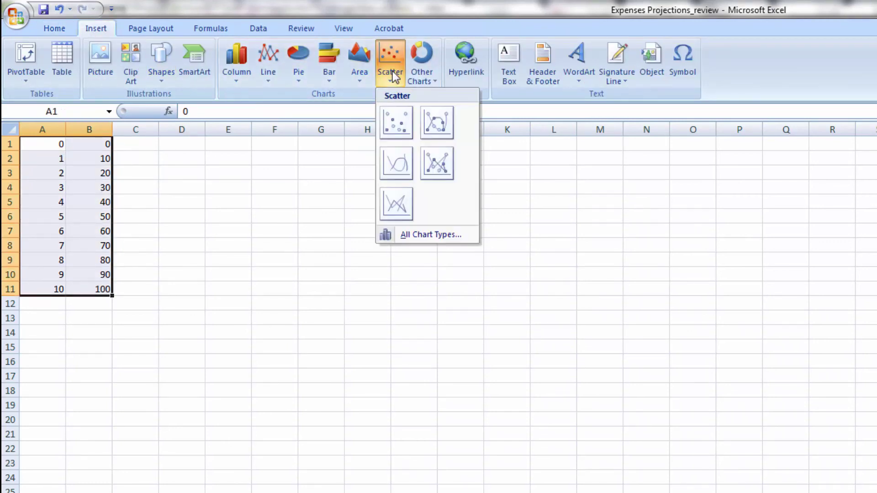
pyautogui.click(392, 169)
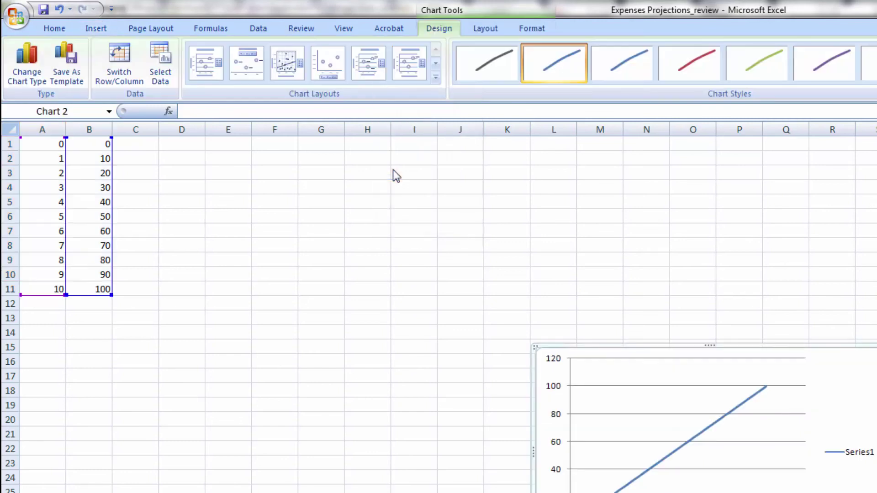
pyautogui.moveTo(659, 348); pyautogui.dragTo(350, 219)
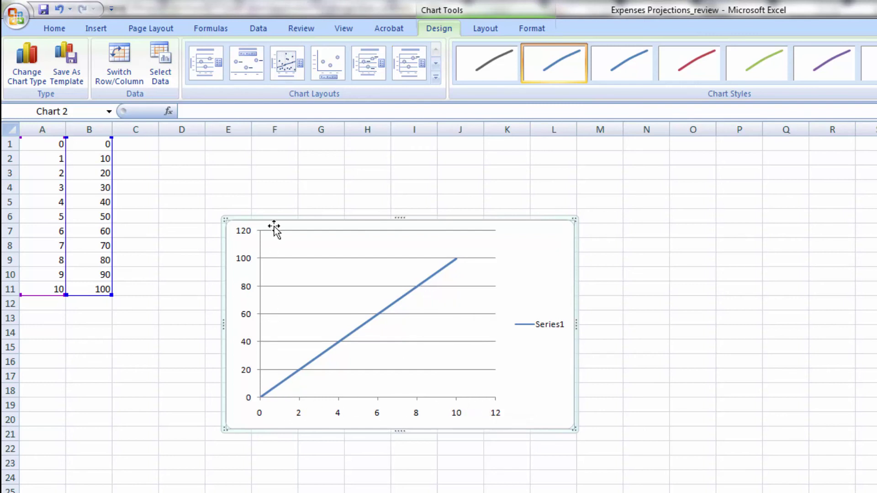
# Step: Add a linear trendline to the chart's data series and display its equation on the chart
pyautogui.click(396, 304)
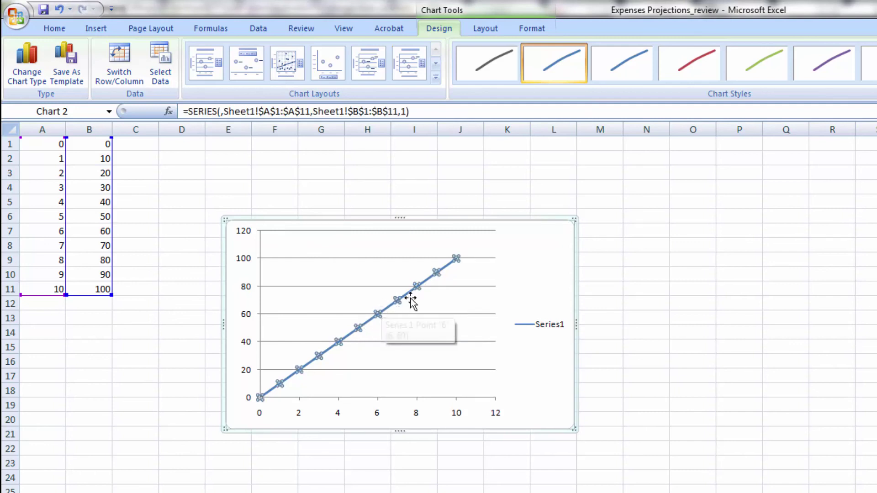
pyautogui.moveTo(405, 297)
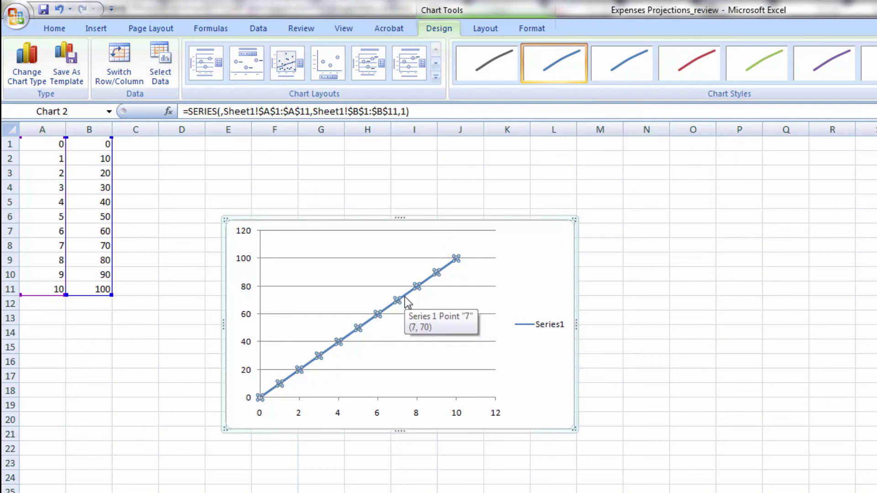
pyautogui.rightClick(402, 300)
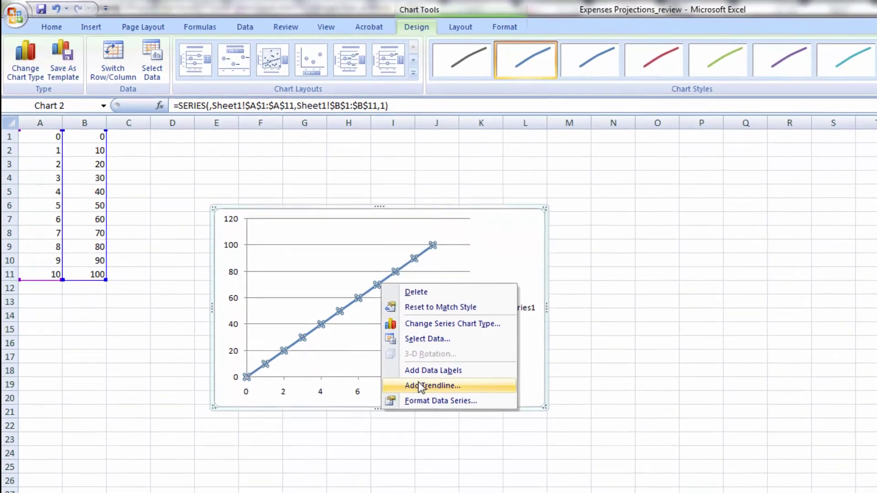
pyautogui.click(442, 408)
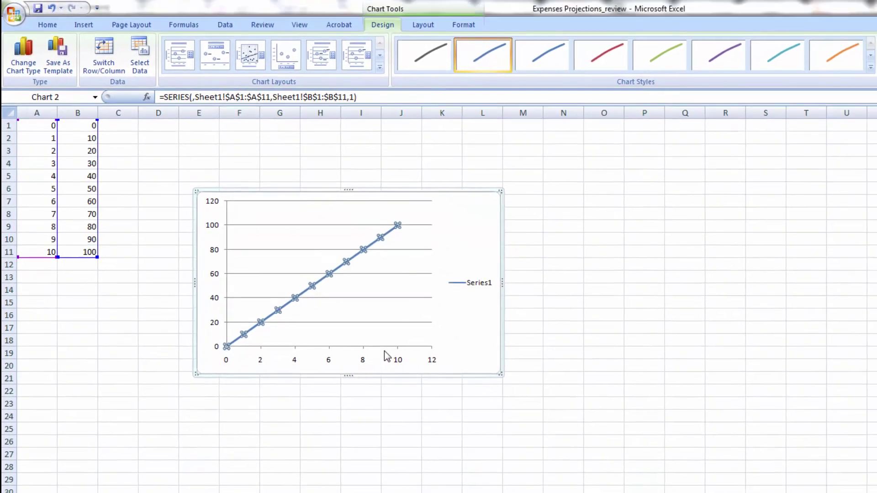
pyautogui.moveTo(844, 211); pyautogui.dragTo(635, 169)
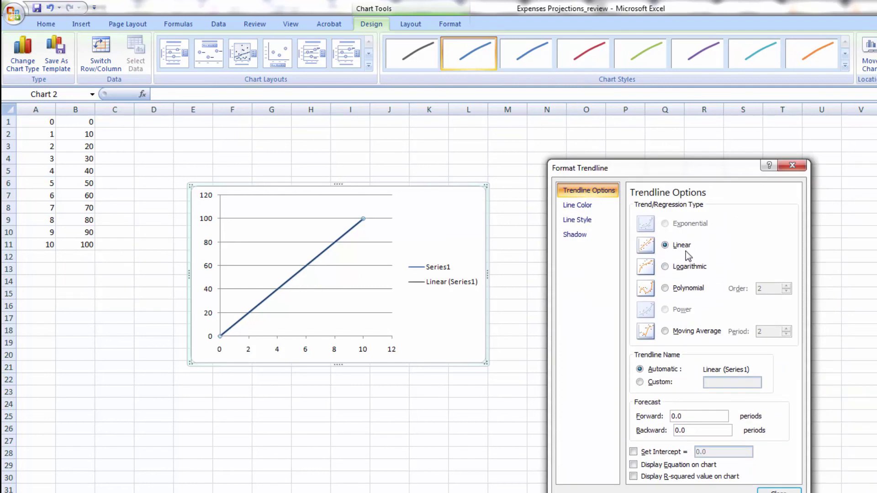
pyautogui.click(645, 466)
# Step: Move the linear trendline's equation above and clear of the line, and close the formatting dialog
pyautogui.click(349, 220)
pyautogui.moveTo(350, 220); pyautogui.dragTo(317, 233)
pyautogui.click(304, 254)
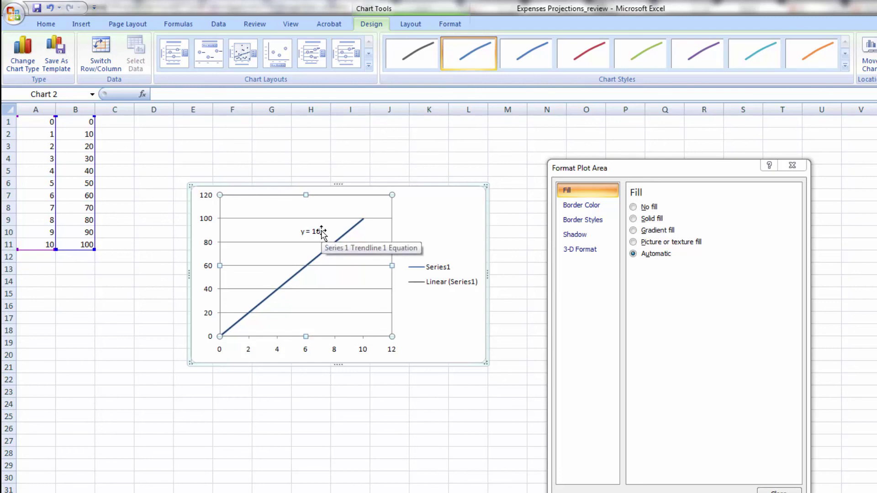
pyautogui.click(792, 166)
# Step: Add a second trendline of type Polynomial, order 2, to the same series and display its equation on the chart
pyautogui.click(340, 238)
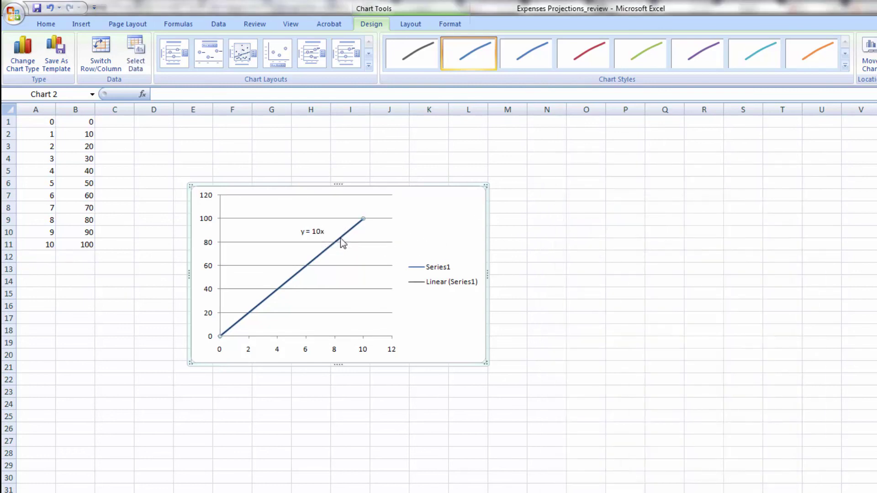
pyautogui.click(338, 243)
pyautogui.click(336, 241)
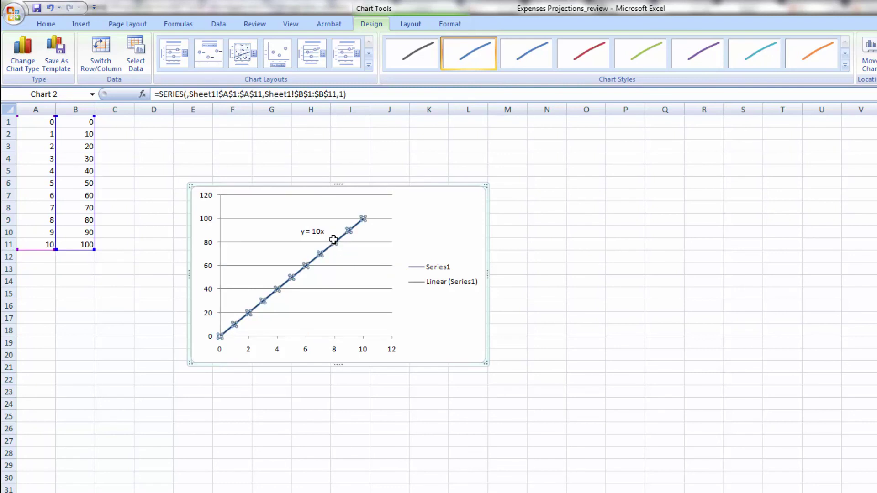
pyautogui.rightClick(334, 239)
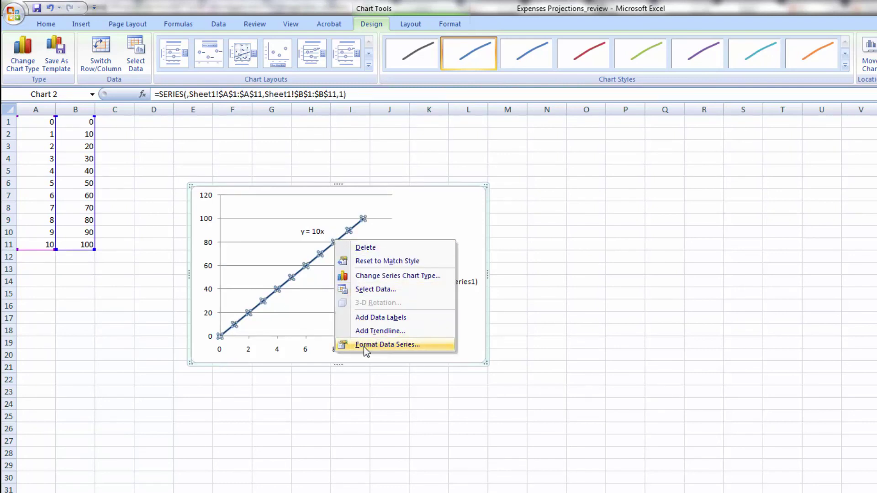
pyautogui.click(363, 331)
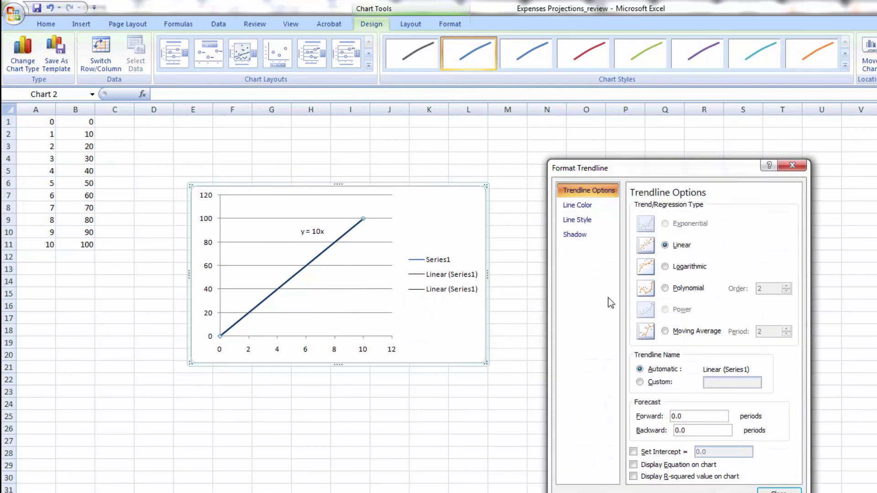
pyautogui.click(681, 289)
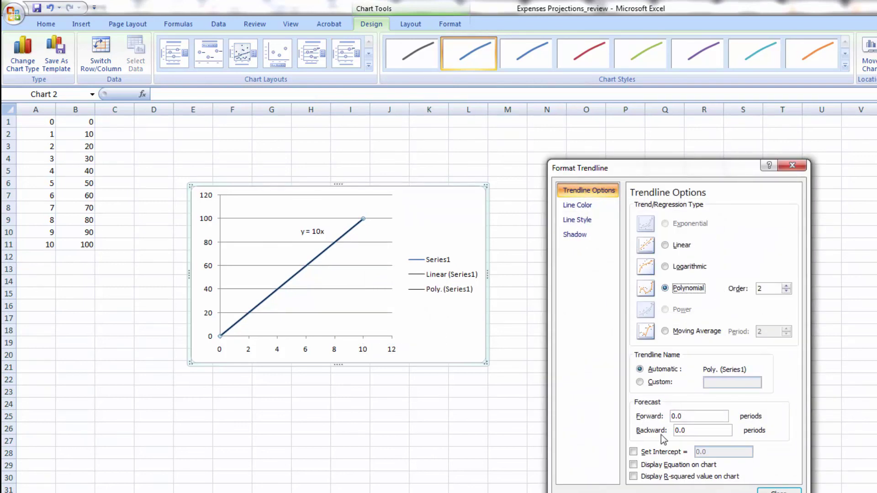
pyautogui.click(652, 465)
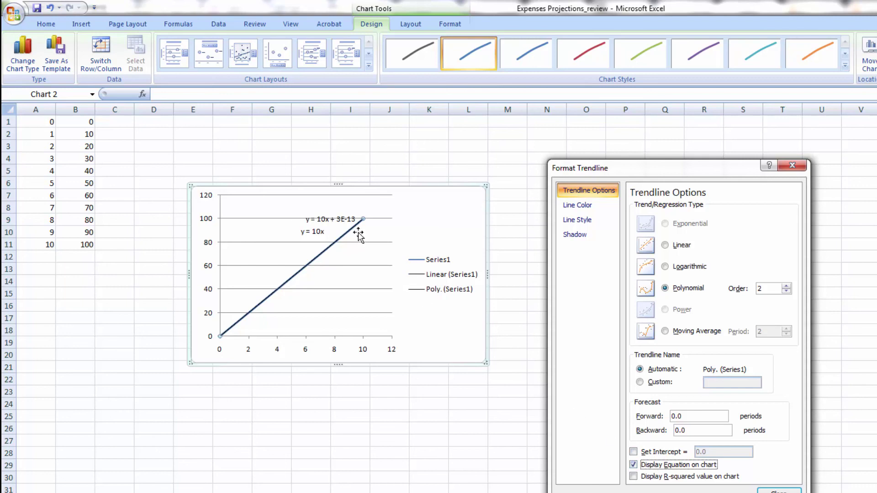
# Step: Move the polynomial equation clear of the line beneath the linear one, and shift the whole chart below the data rows
pyautogui.click(337, 223)
pyautogui.moveTo(333, 223); pyautogui.dragTo(277, 258)
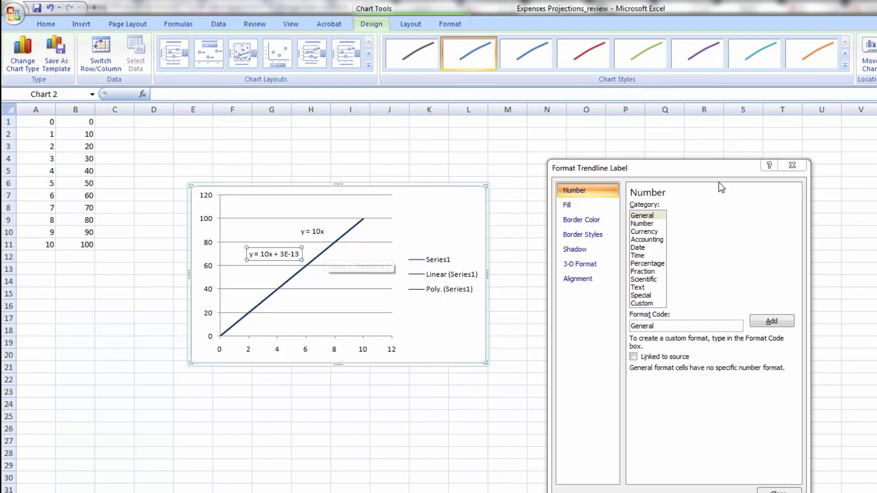
pyautogui.click(790, 163)
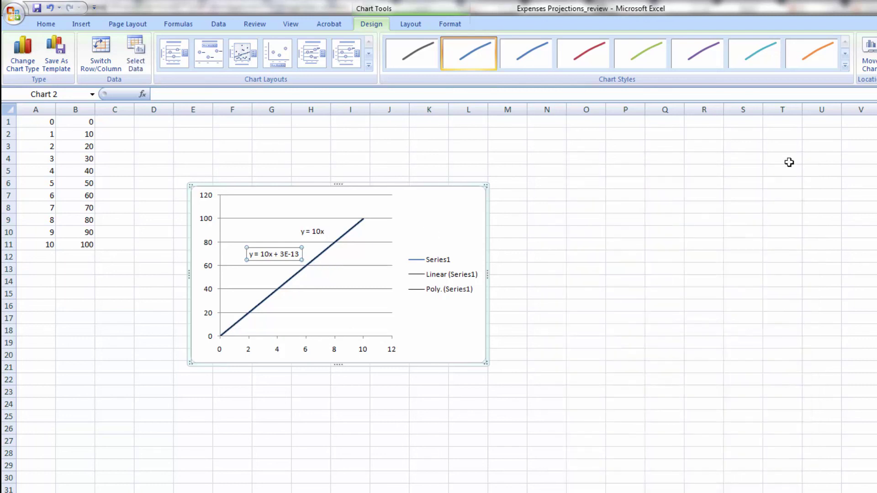
pyautogui.doubleClick(424, 188)
pyautogui.moveTo(575, 210); pyautogui.dragTo(485, 132)
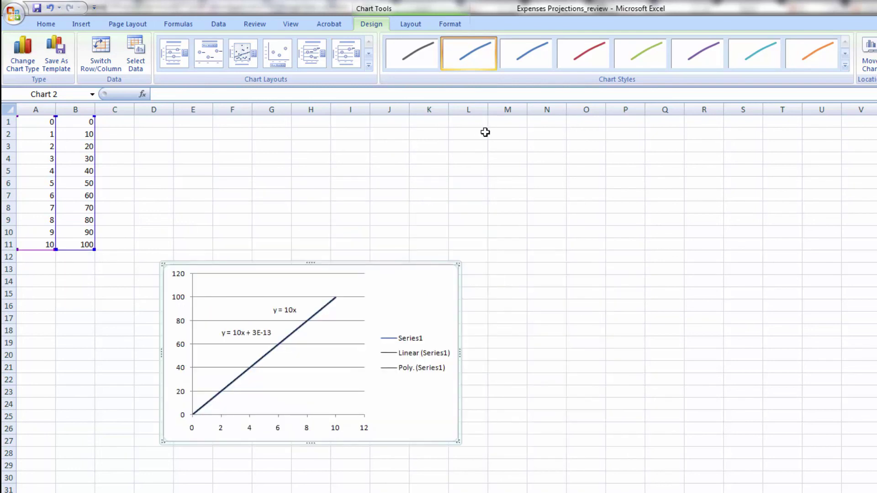
# Step: Start a second data set with 1 and 500 in O2:P2 and 2 and 600 in O3:P3
pyautogui.click(589, 133)
pyautogui.write('1')
pyautogui.click(628, 134)
pyautogui.write('500')
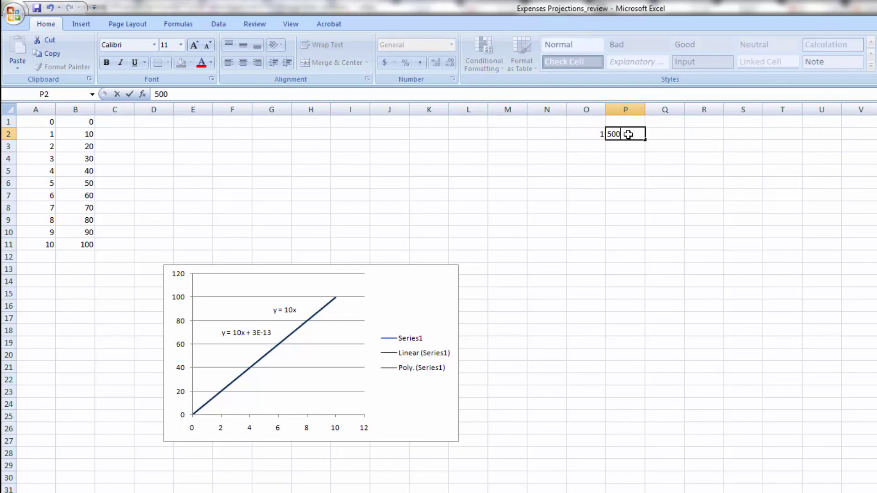
pyautogui.press('Return')
pyautogui.write('2')
pyautogui.press('Return')
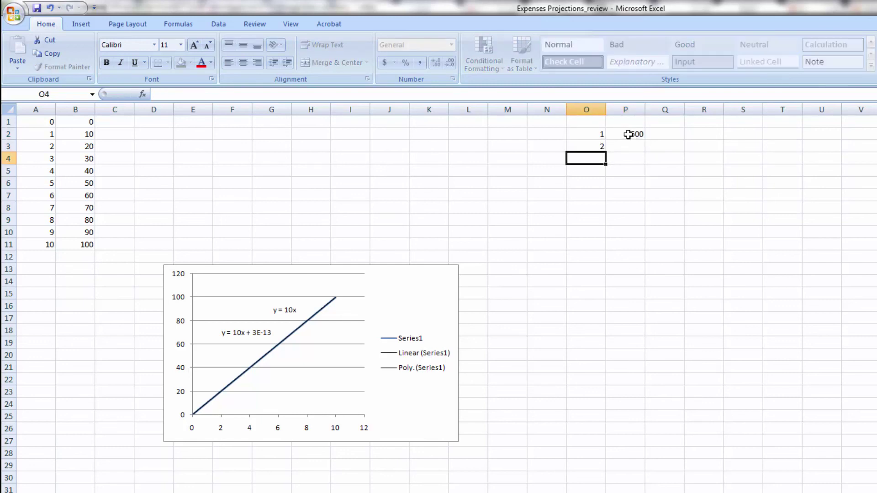
pyautogui.press('Tab')
pyautogui.write('2')
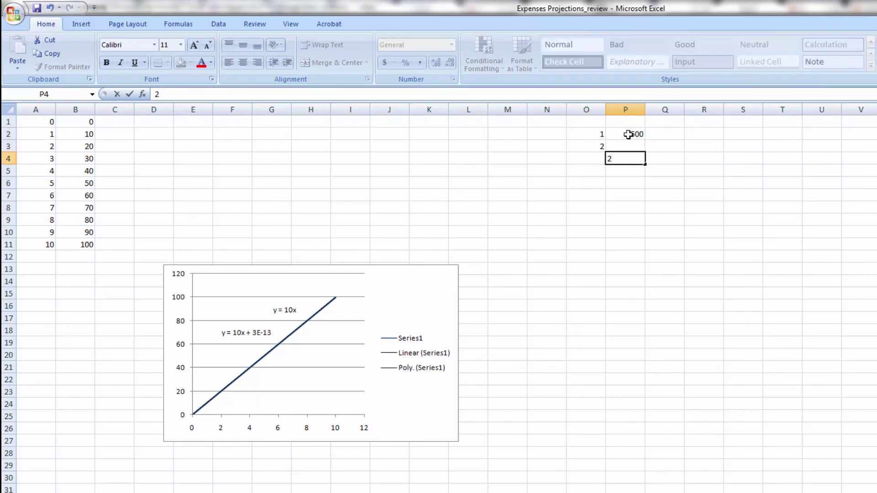
pyautogui.press('Up')
pyautogui.write('600')
pyautogui.press('Return')
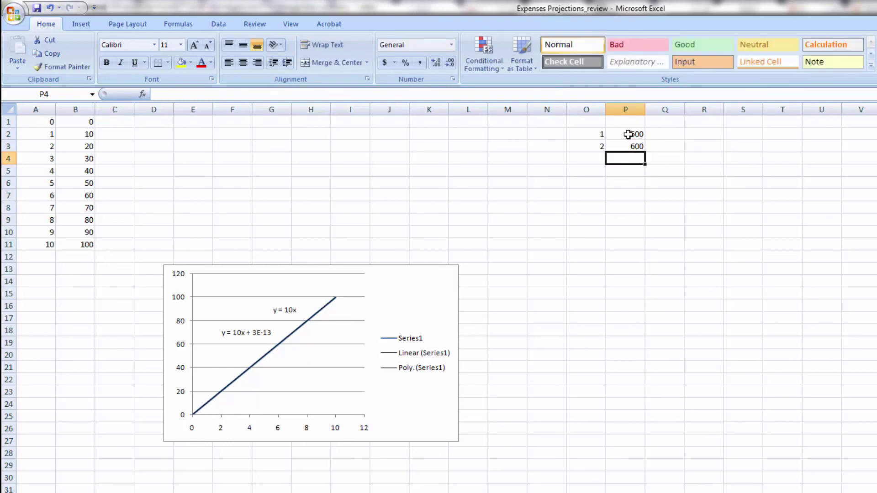
# Step: Complete the second data set with 3 to 6 in O4:O7 and 700, 800, 900 and 1000 in P4:P7
pyautogui.write('700')
pyautogui.press('Return')
pyautogui.write('800')
pyautogui.press('Return')
pyautogui.write('900')
pyautogui.press('Return')
pyautogui.write('1000')
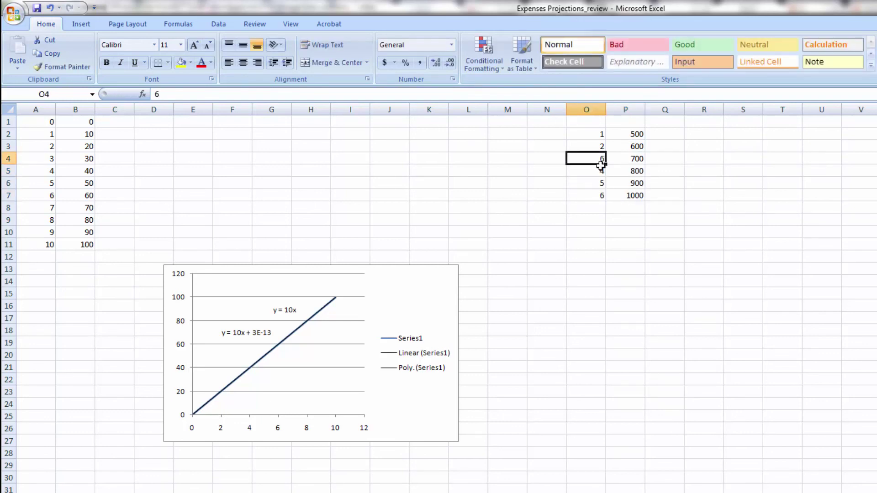
pyautogui.write('3')
pyautogui.press('Return')
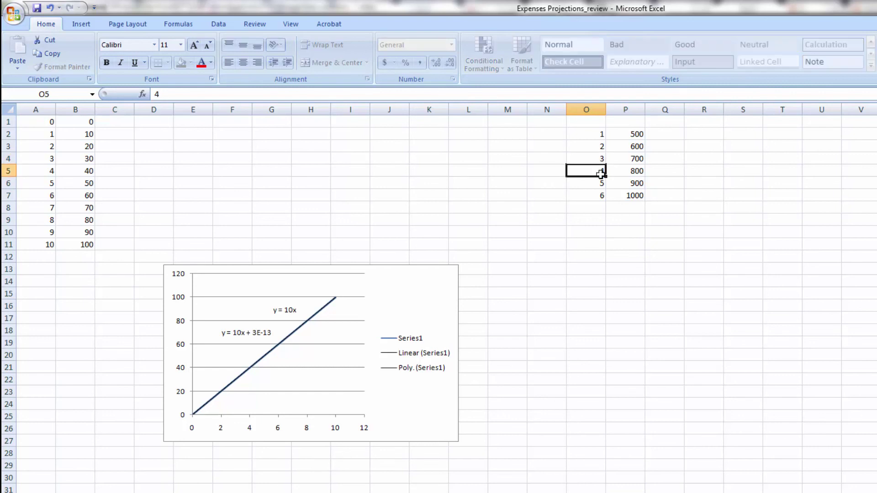
pyautogui.click(665, 281)
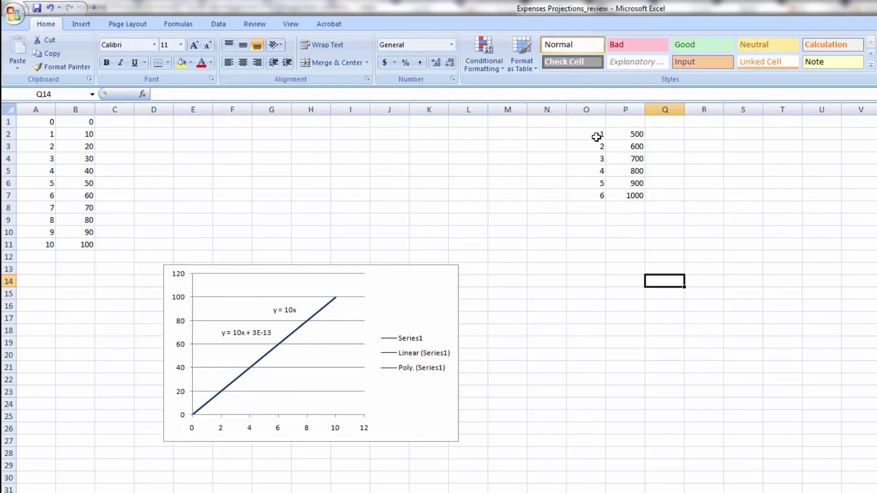
# Step: Insert a smooth-lined scatter chart without markers from O2:P7 and place it below that data, clear of the first chart
pyautogui.moveTo(592, 133); pyautogui.dragTo(623, 193)
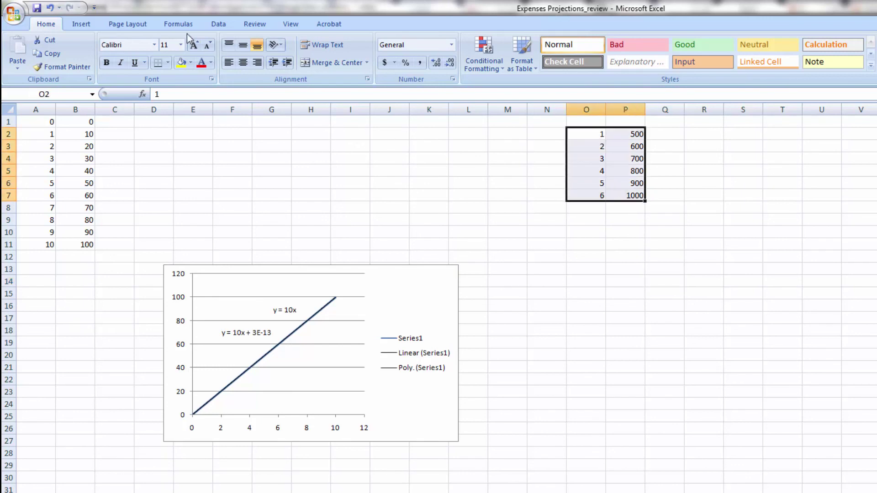
pyautogui.click(81, 24)
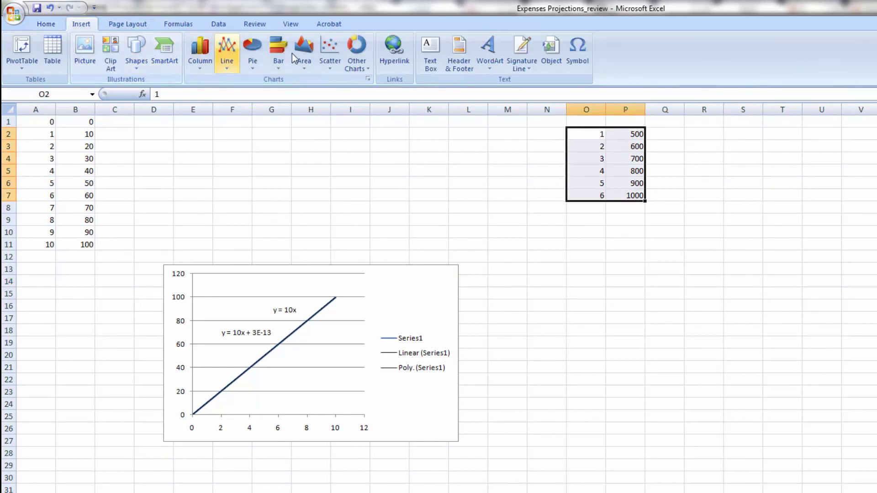
pyautogui.click(330, 52)
pyautogui.click(343, 147)
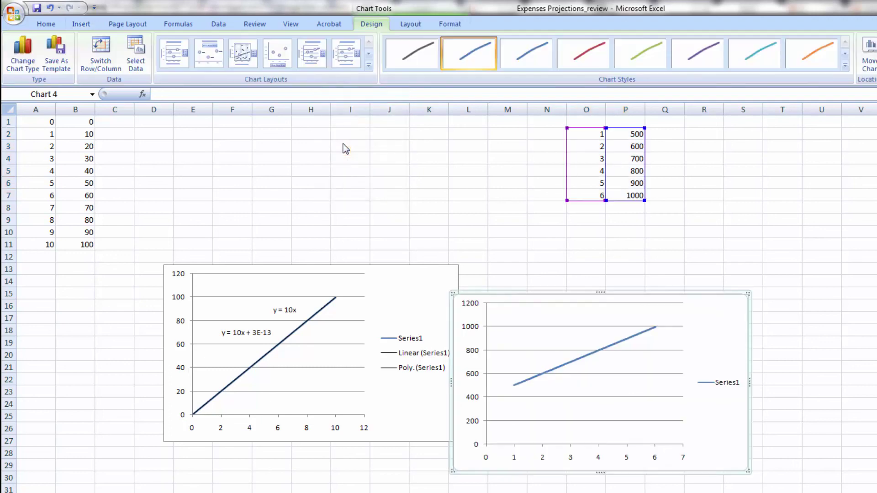
pyautogui.moveTo(639, 295); pyautogui.dragTo(747, 253)
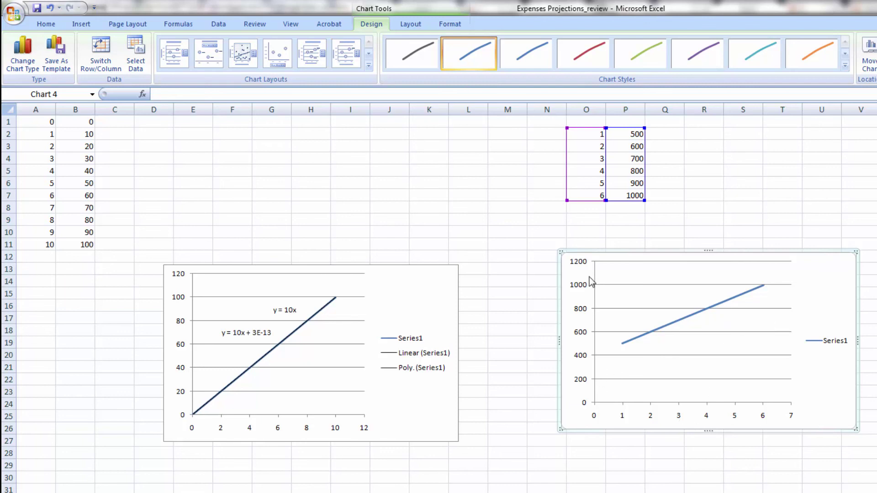
# Step: Add a linear trendline to the second chart's series and display its equation on the chart
pyautogui.rightClick(715, 309)
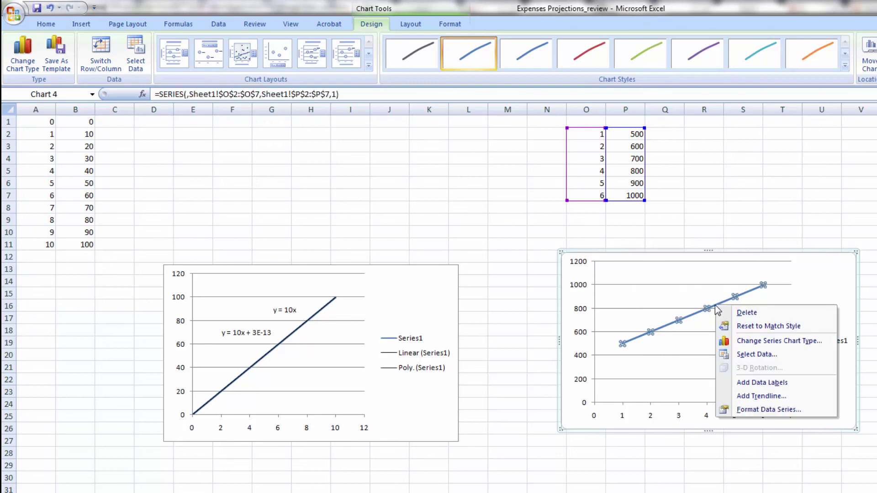
pyautogui.click(749, 396)
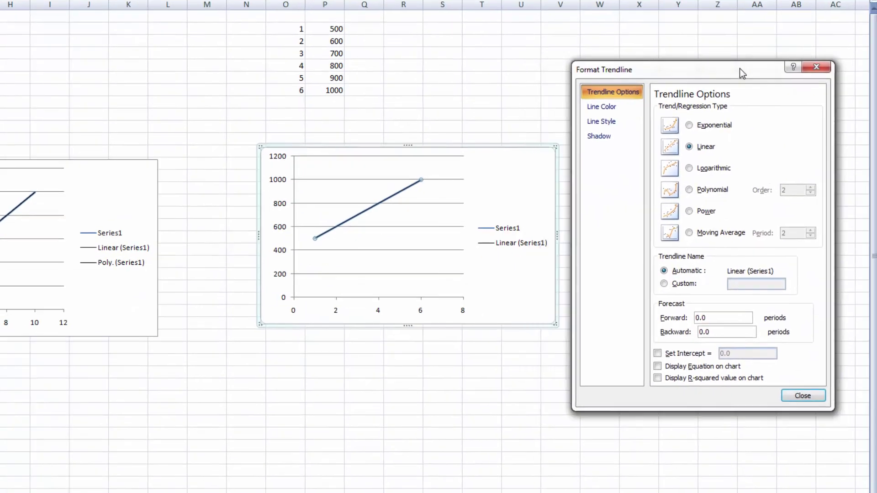
pyautogui.moveTo(740, 68); pyautogui.dragTo(745, 68)
pyautogui.click(700, 366)
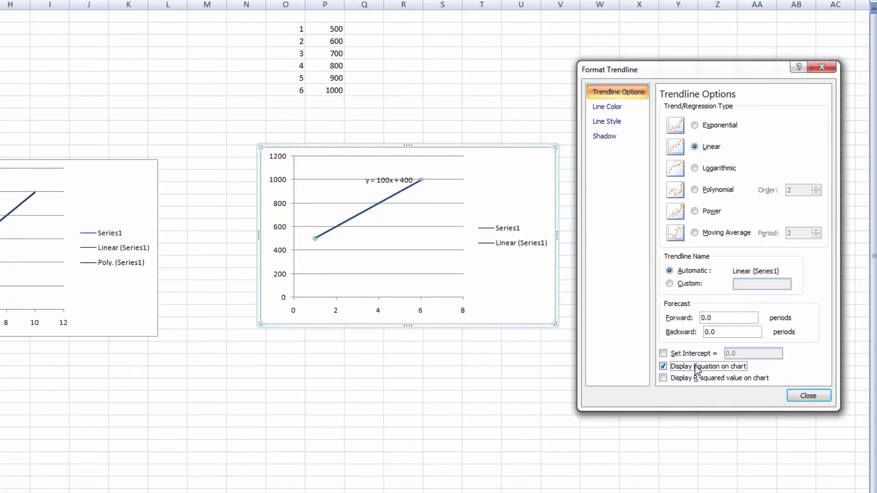
# Step: Move the linear trendline's equation label to just above the line and review the label's formatting options
pyautogui.click(393, 181)
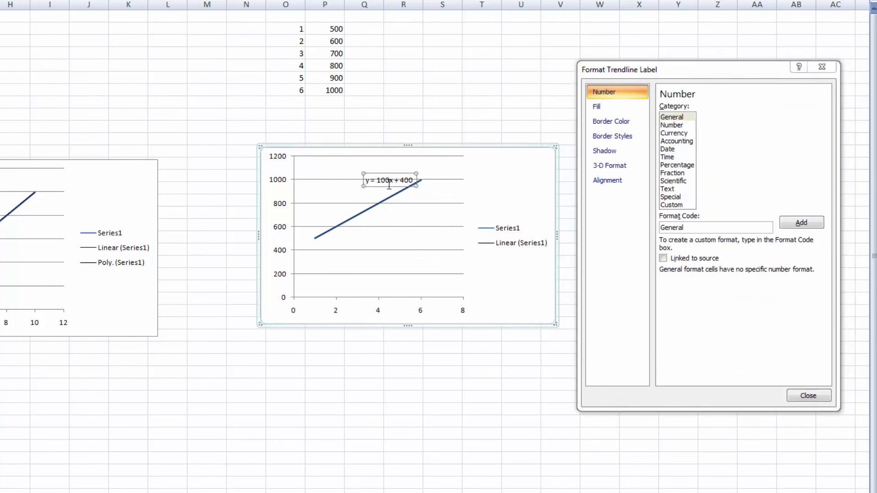
pyautogui.moveTo(386, 183); pyautogui.dragTo(350, 193)
pyautogui.click(603, 108)
pyautogui.click(612, 121)
pyautogui.click(607, 139)
pyautogui.click(616, 152)
pyautogui.click(612, 166)
pyautogui.click(613, 180)
pyautogui.click(808, 395)
# Step: Add a second-order polynomial trendline to the second chart's series and display its equation on the chart
pyautogui.click(378, 206)
pyautogui.rightClick(378, 203)
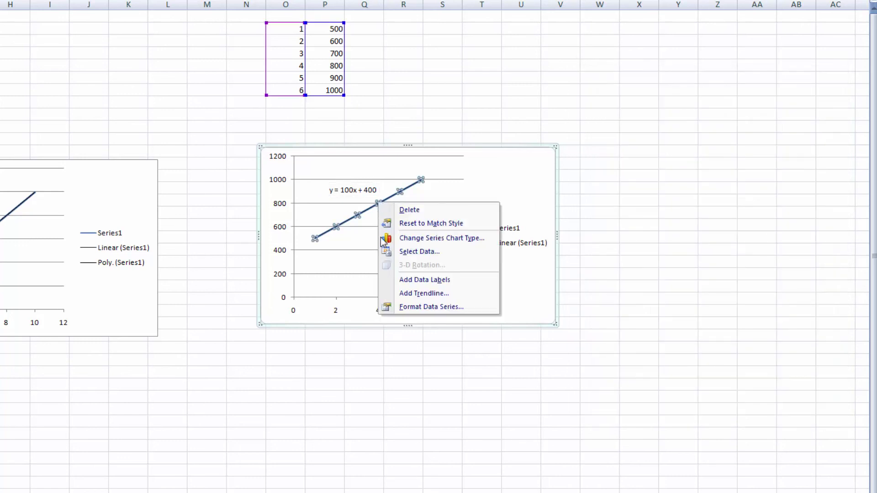
pyautogui.click(399, 293)
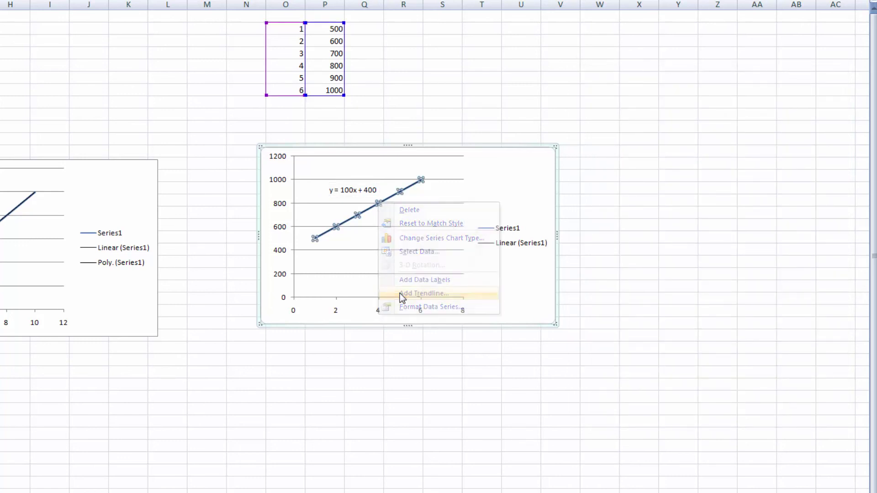
pyautogui.click(695, 190)
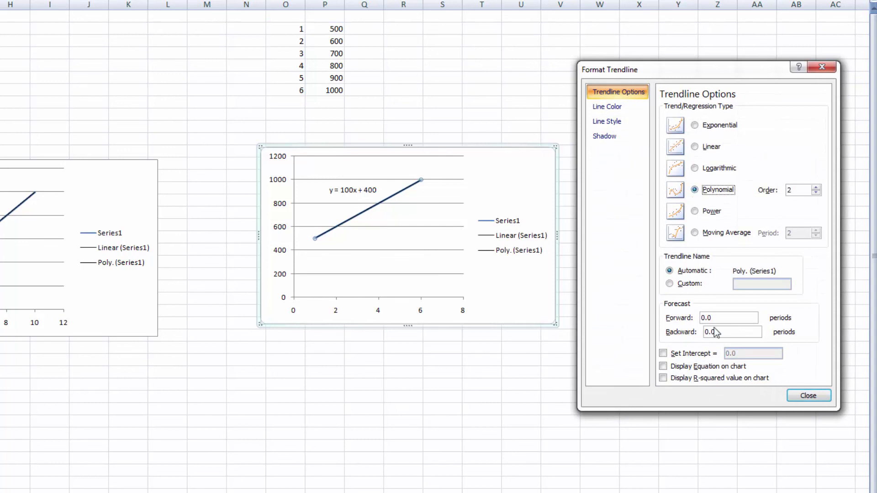
pyautogui.click(710, 367)
pyautogui.click(808, 396)
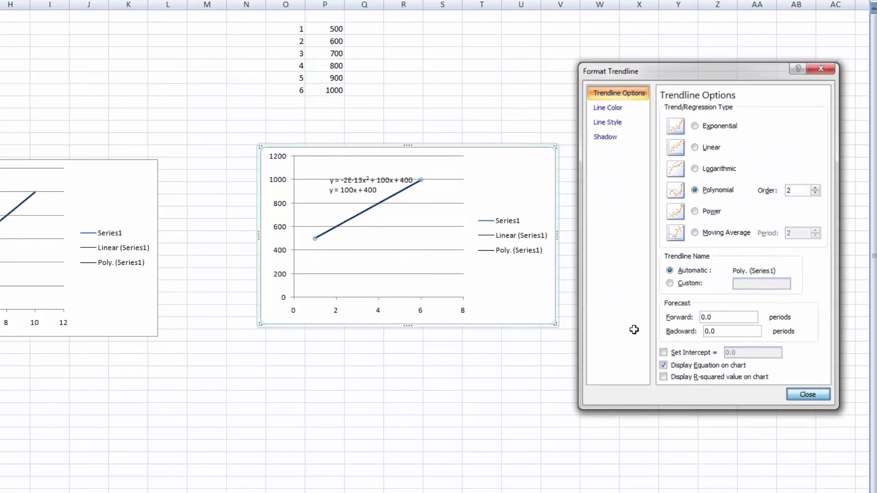
# Step: Move the polynomial equation label below the line, clear of the linear equation, and deselect the chart
pyautogui.click(384, 181)
pyautogui.moveTo(384, 185); pyautogui.dragTo(435, 221)
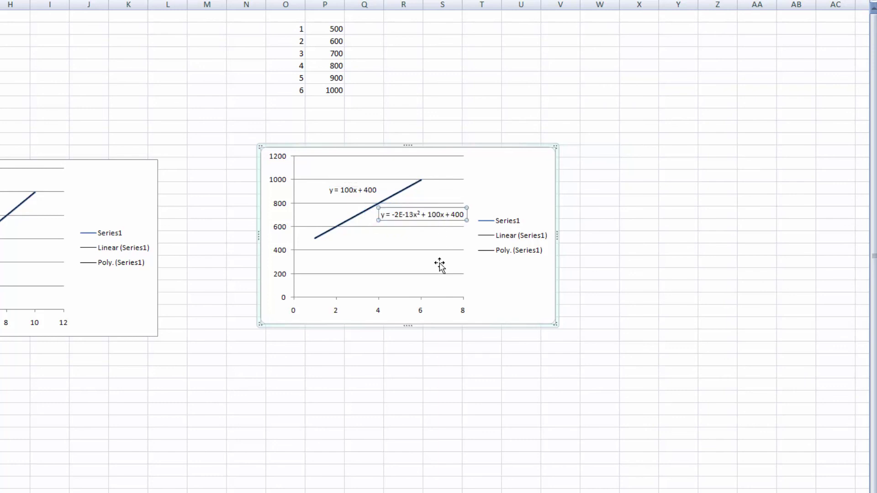
pyautogui.click(302, 375)
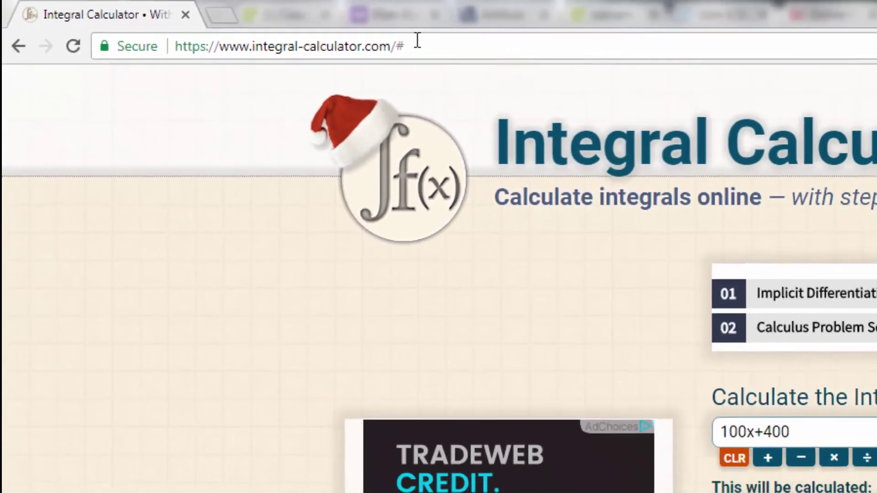
# Step: Switch to the Integral Calculator website, set the upper bound for 100x+400 to 18, and calculate the integral
pyautogui.scroll(-1, 380, 187)
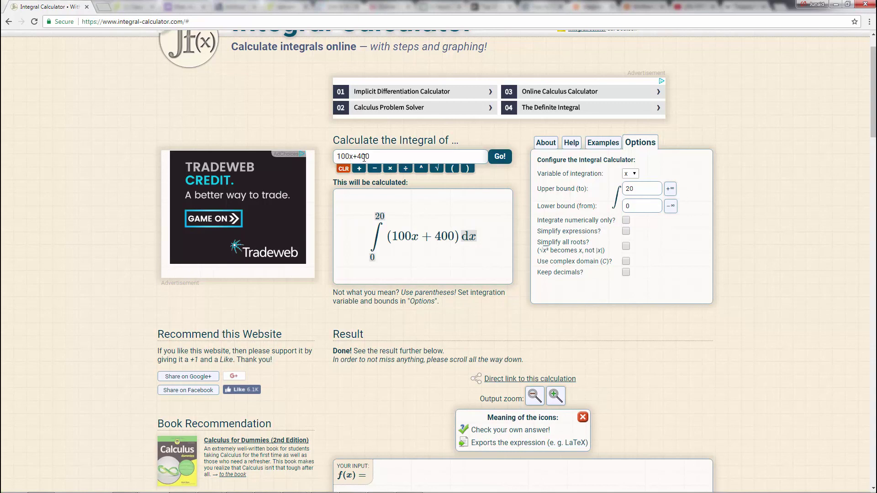
pyautogui.scroll(-1, 525, 156)
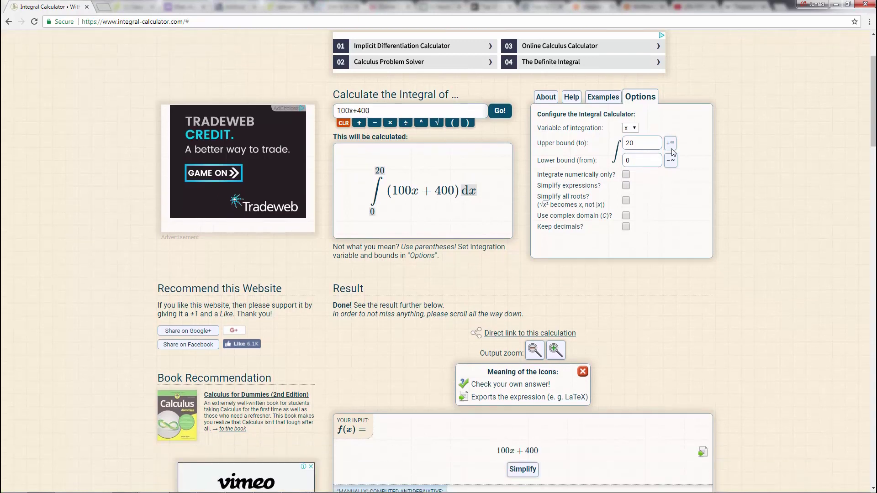
pyautogui.click(641, 146)
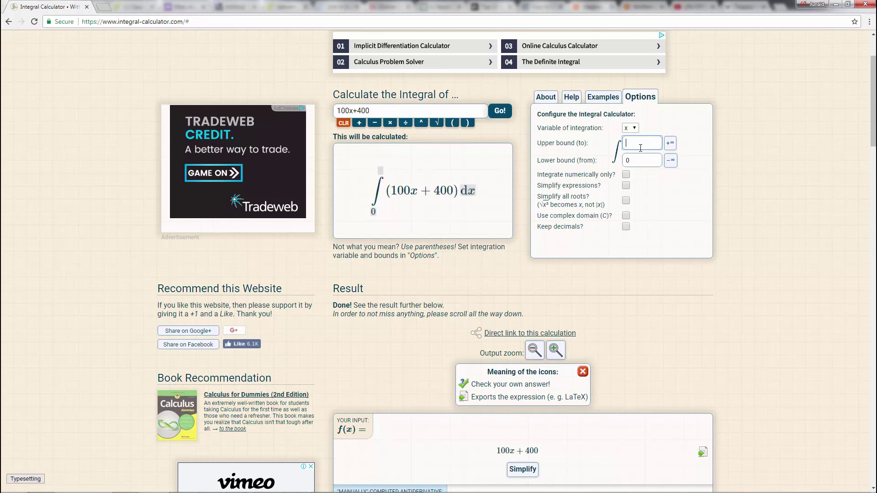
pyautogui.press('BackSpace')
pyautogui.write('18')
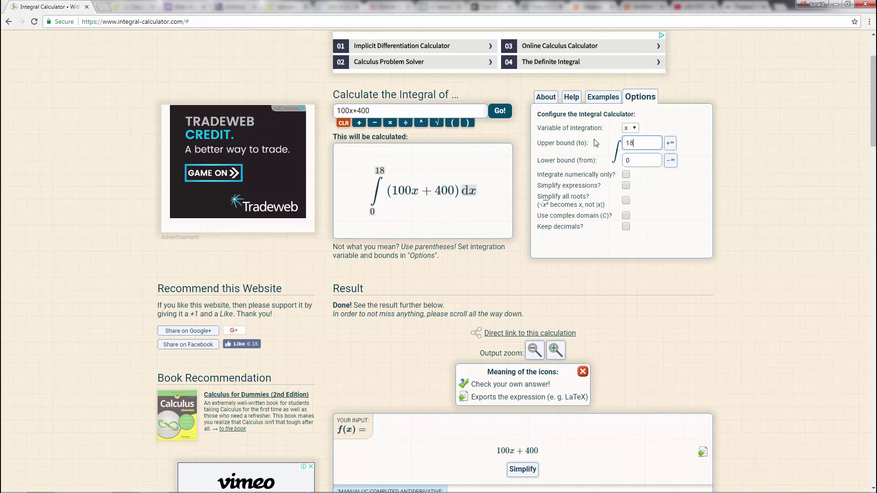
# Step: Examine the antiderivative and the definite integral from 0 to 18 in the calculation results
pyautogui.scroll(-2, 497, 113)
pyautogui.scroll(-4, 497, 113)
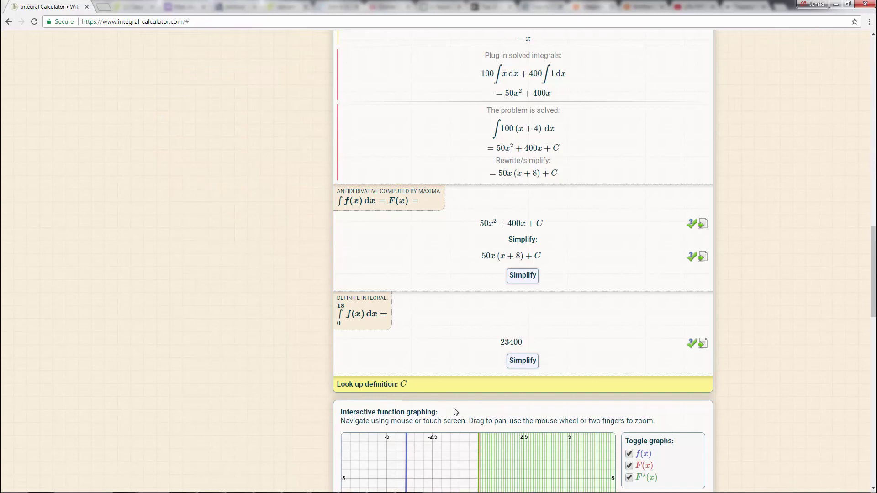
pyautogui.moveTo(502, 342)
pyautogui.mouseDown()
pyautogui.moveTo(527, 345)
pyautogui.moveTo(491, 348)
pyautogui.mouseUp()
pyautogui.click(492, 349)
pyautogui.scroll(-2, 492, 349)
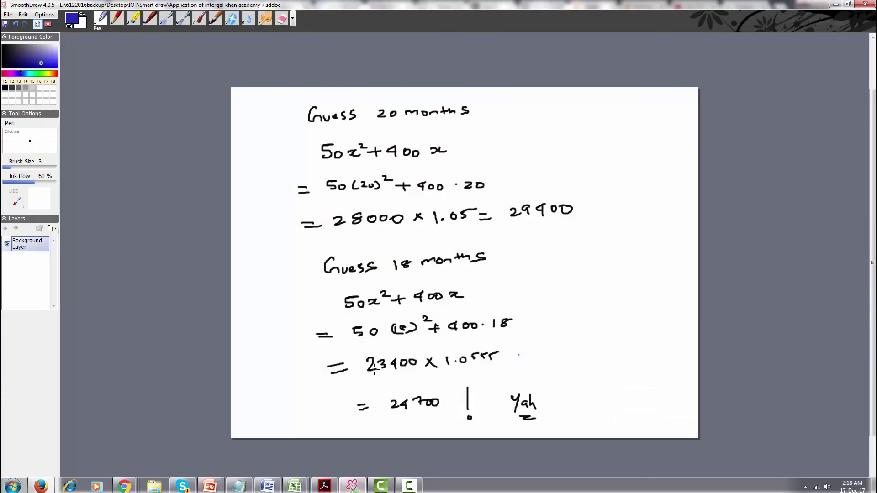
# Step: Switch to the handwritten notes in SmoothDraw and underline 23400 and 1.0555 in blue in the 18-month calculation
pyautogui.moveTo(361, 377); pyautogui.dragTo(497, 371)
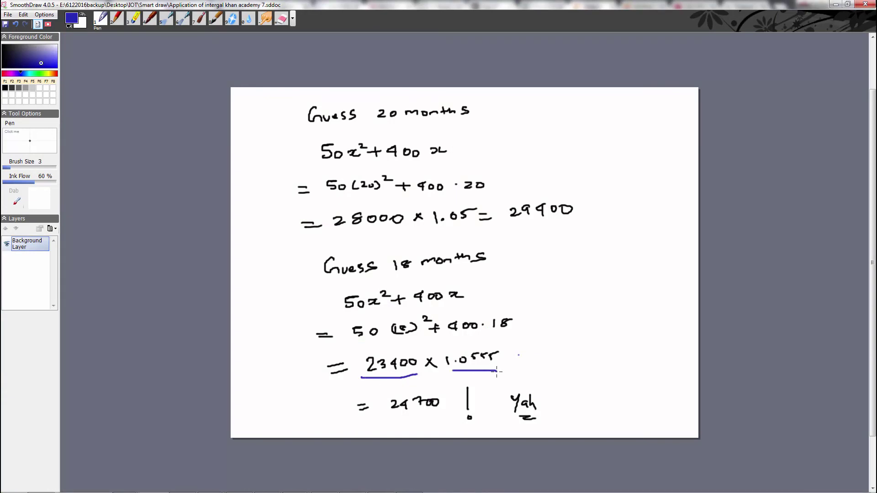